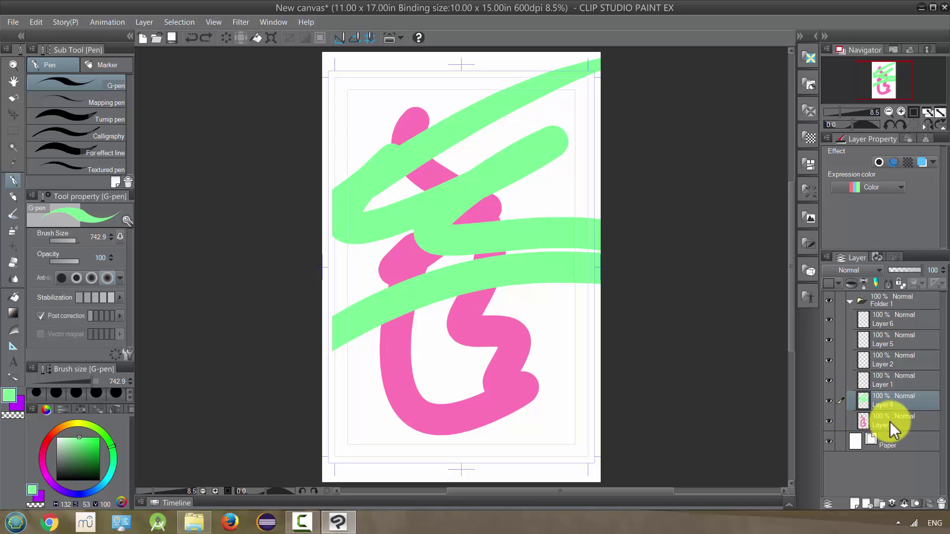
Step: Add Layer 3 to the Layer 4 selection and merge both with Combine Selected Layer
left_click(892, 421, "ctrl")
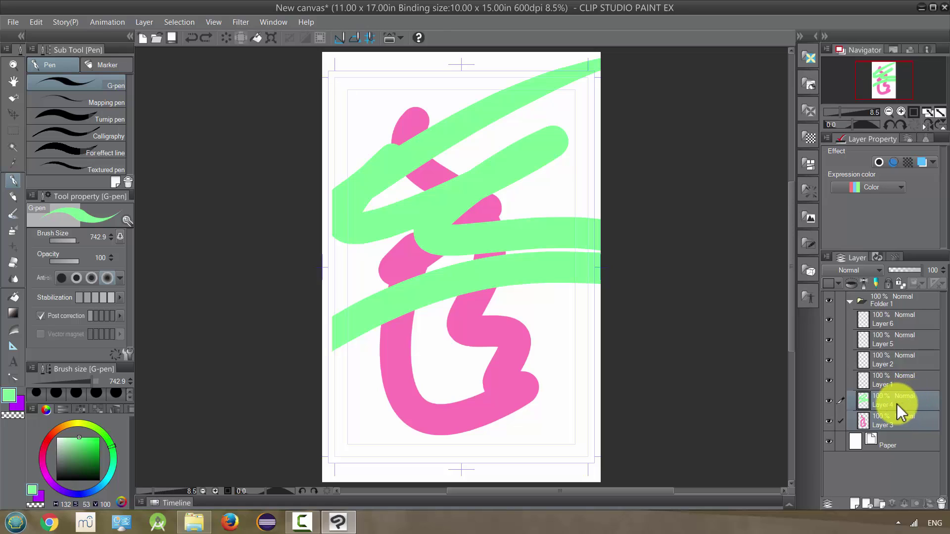
right_click(893, 401)
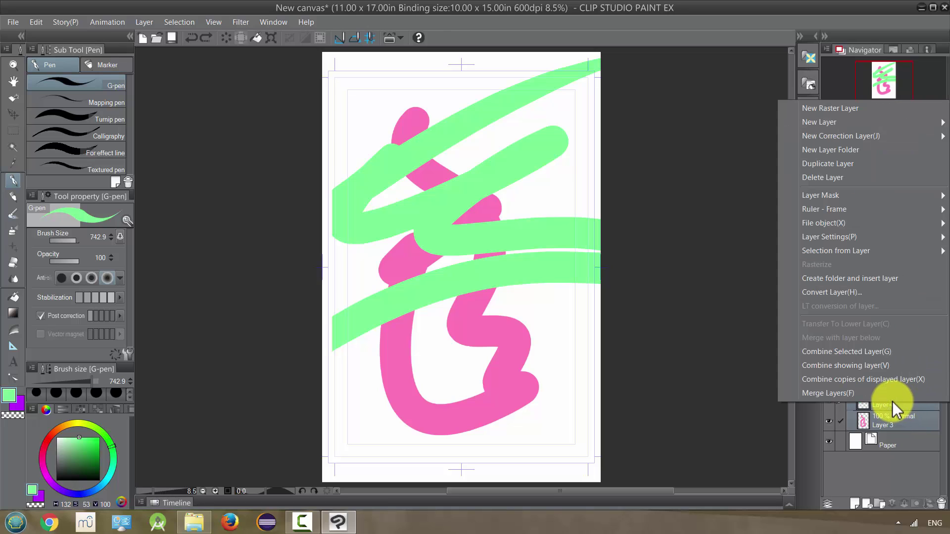
left_click(857, 356)
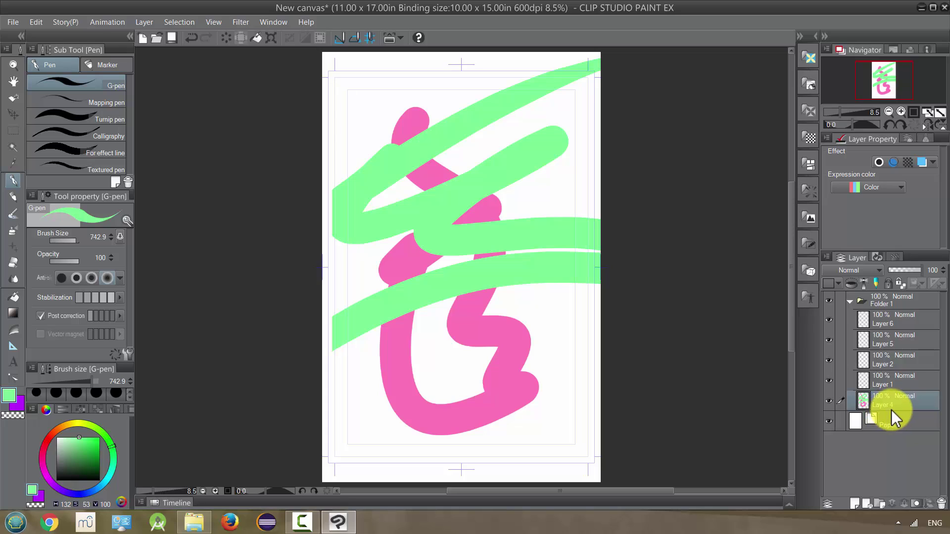
Step: Undo the combine and reselect Layers 4 and 3, leaving the layer menu without combining
key("ctrl+z")
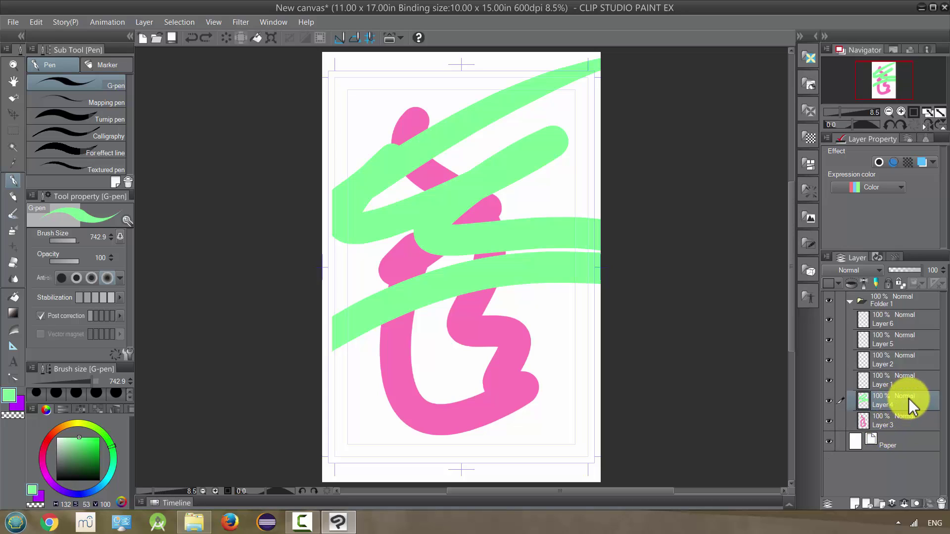
left_click(893, 423, "ctrl")
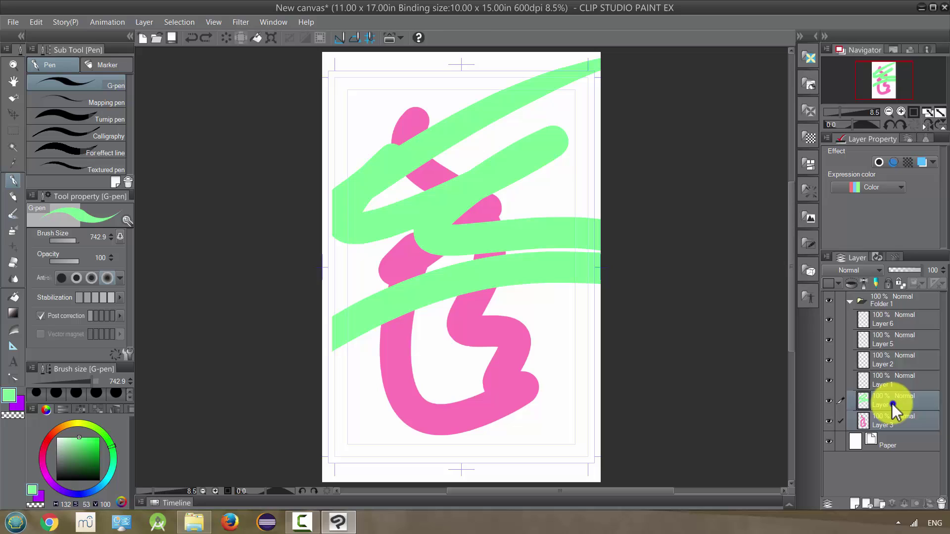
right_click(894, 402)
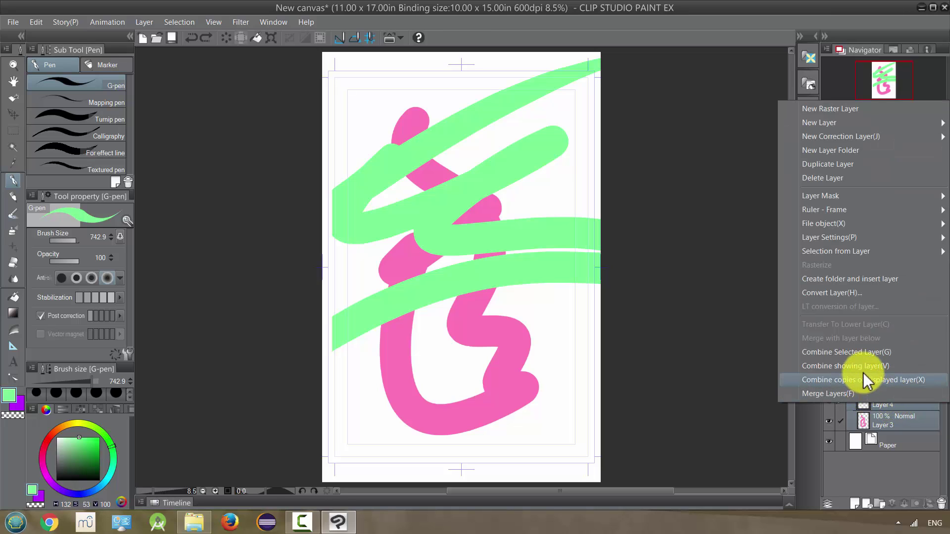
left_click(882, 426)
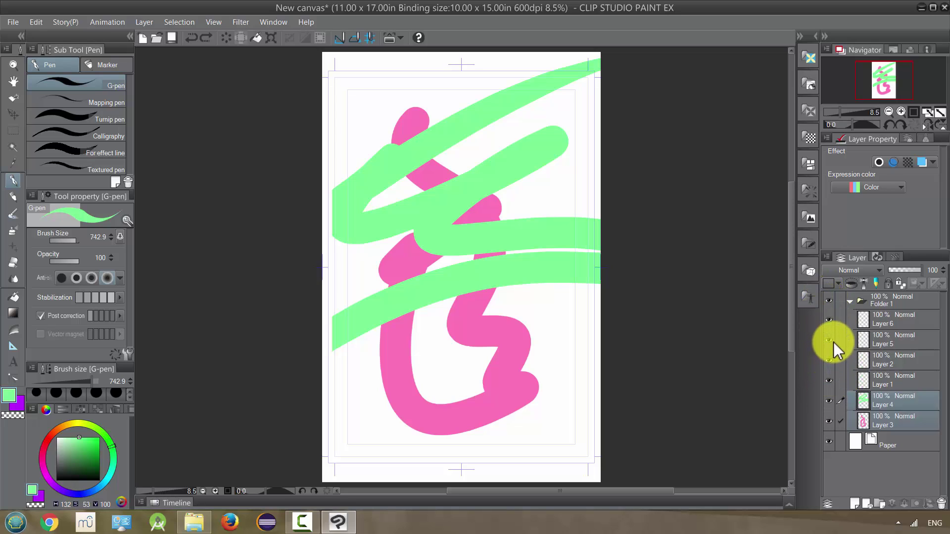
Step: Toggle Layer 5's visibility and combine all showing layers into Layer 4
left_click(829, 342)
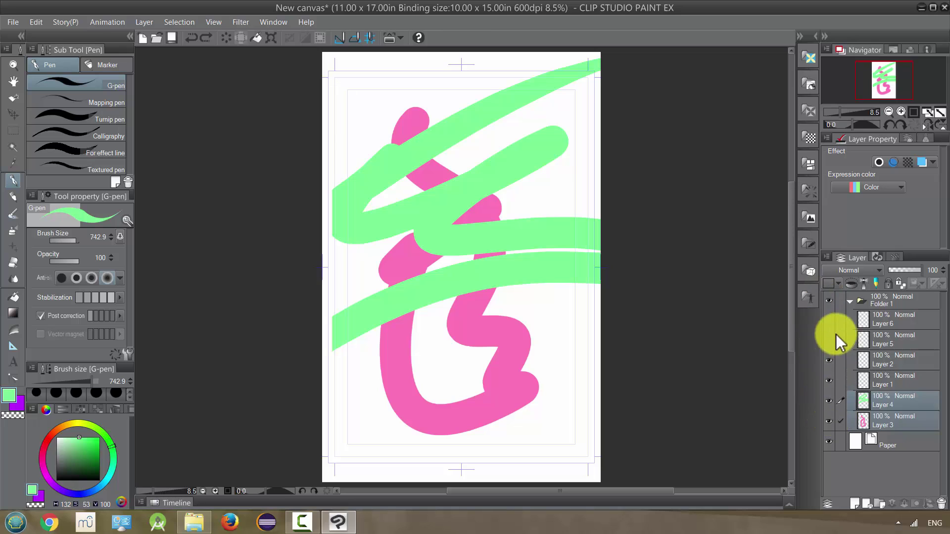
right_click(891, 398)
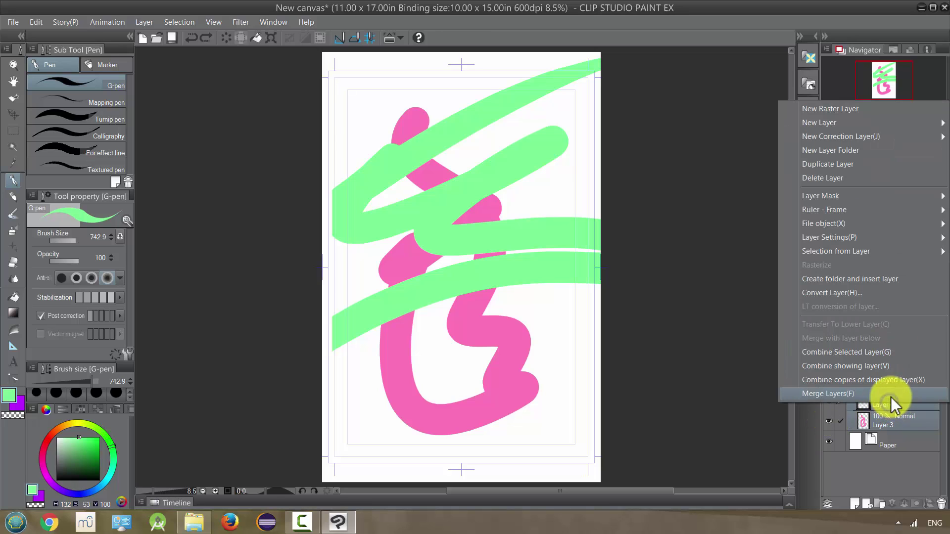
left_click(861, 369)
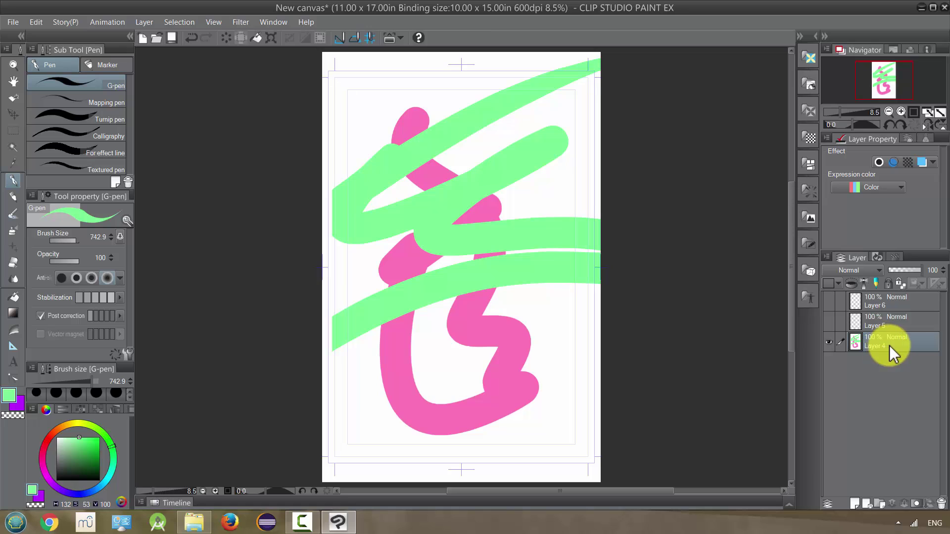
Step: Undo the visible-layer combine and merge Layer 4 down into Layer 3
key("ctrl+z")
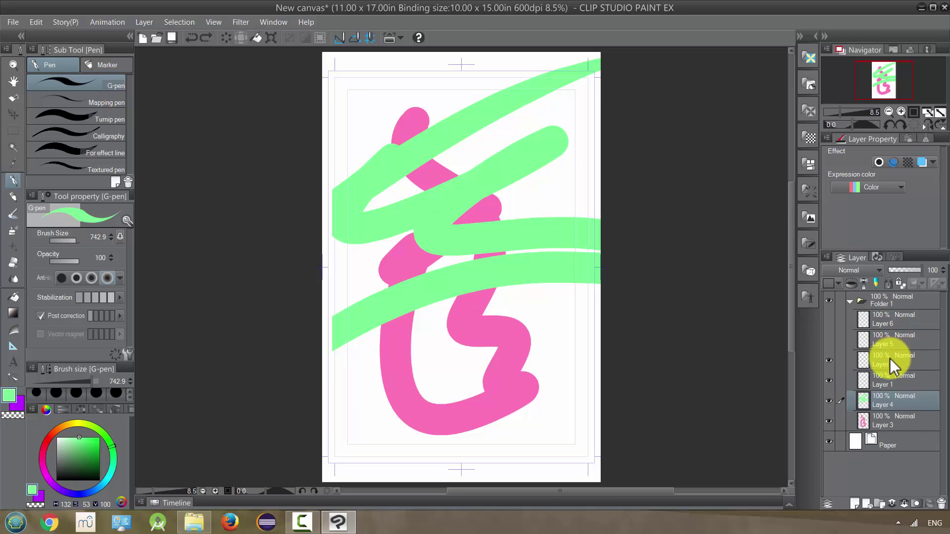
right_click(890, 400)
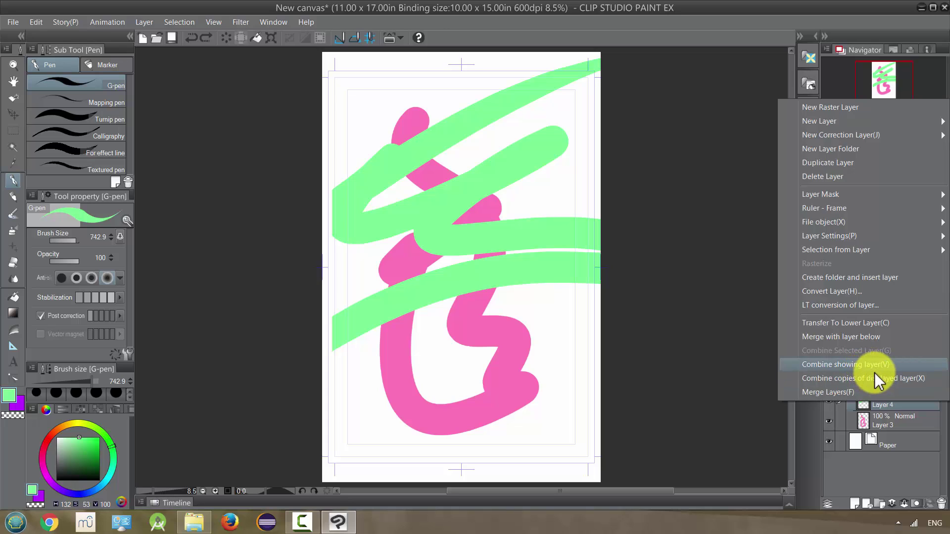
left_click(859, 337)
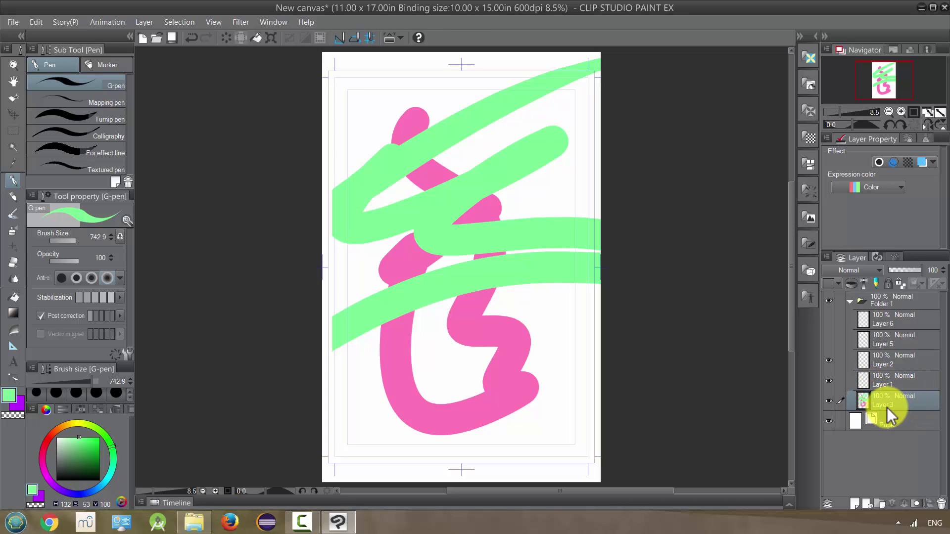
Step: Undo the merge, create the combined copy Layer 4 2, then toggle Layer 3 and copy visibility
key("ctrl+z")
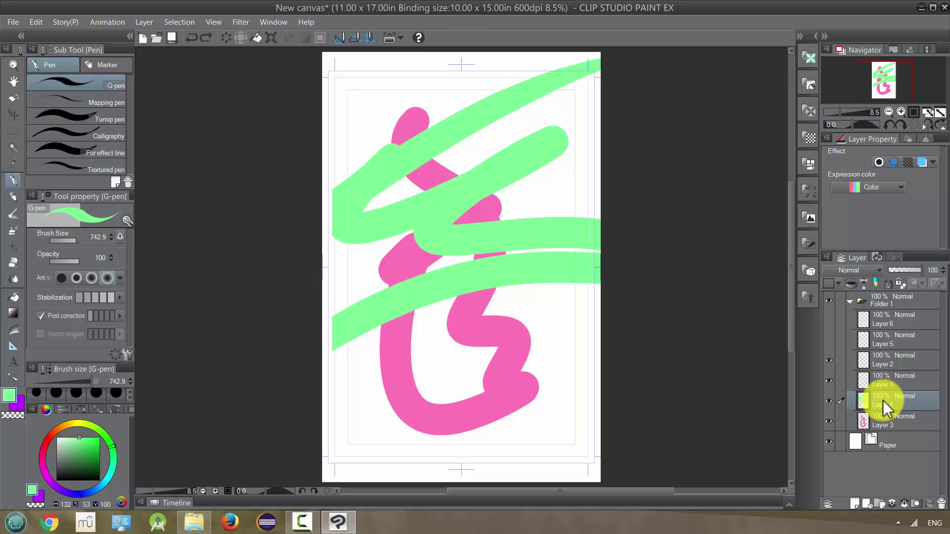
right_click(883, 401)
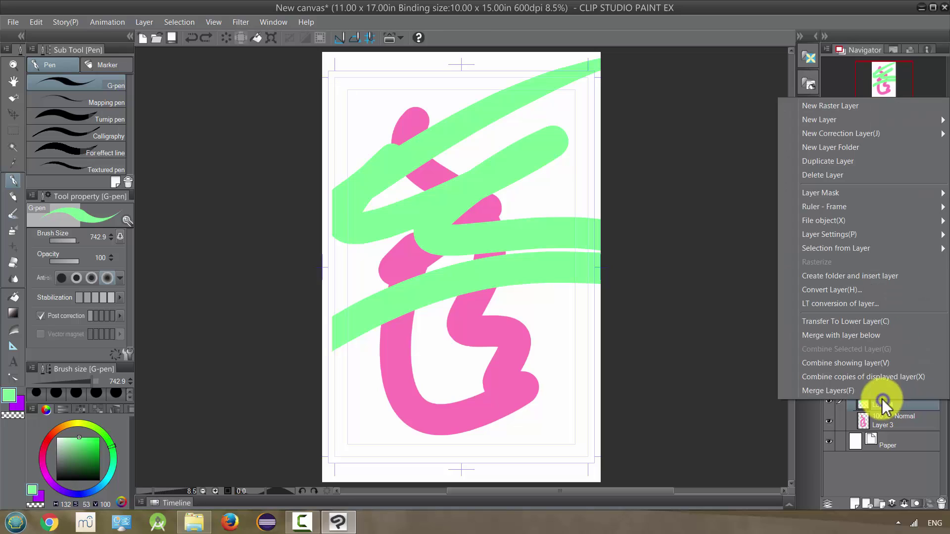
left_click(864, 379)
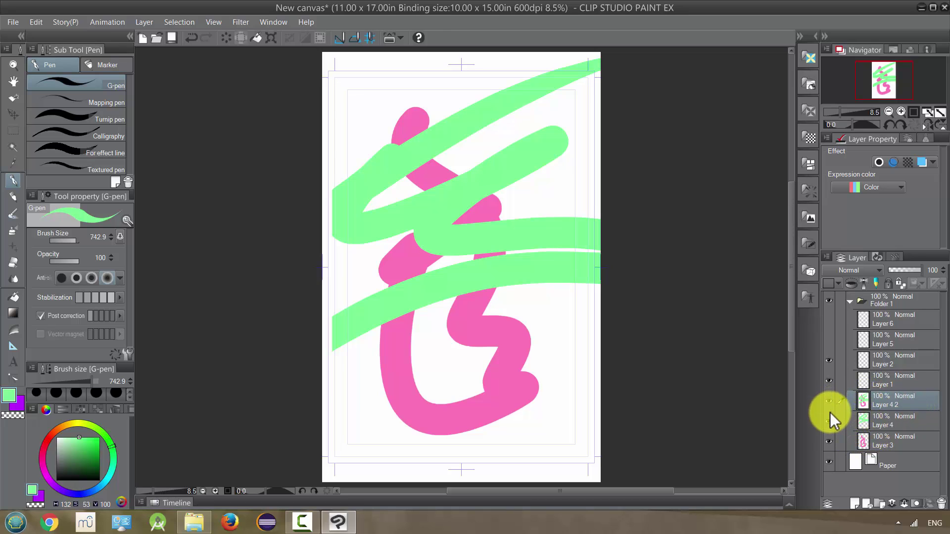
left_click(828, 442)
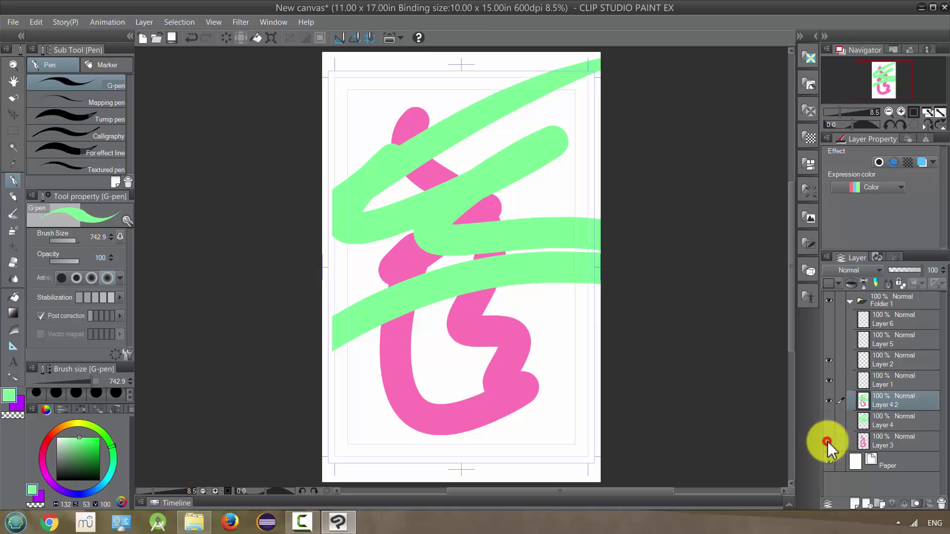
left_click(832, 403)
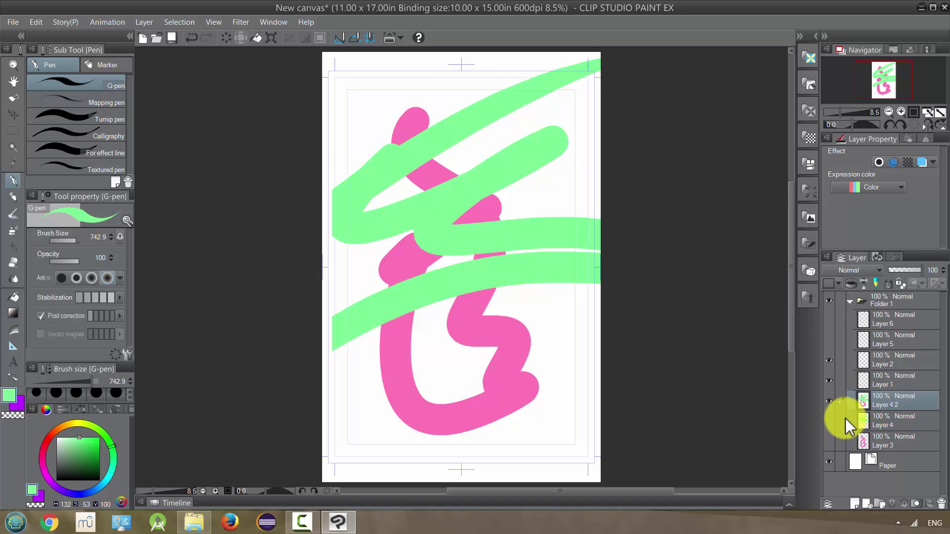
Step: Remove the Layer 4 2 copy and make Layers 4 and 3 visible again
key("ctrl+z")
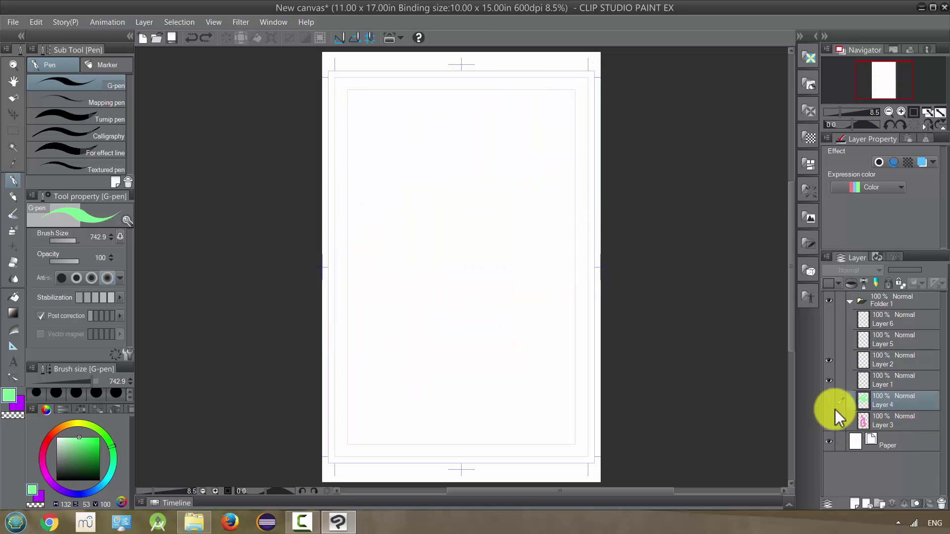
left_click(827, 405)
left_click_drag(827, 421, 827, 425)
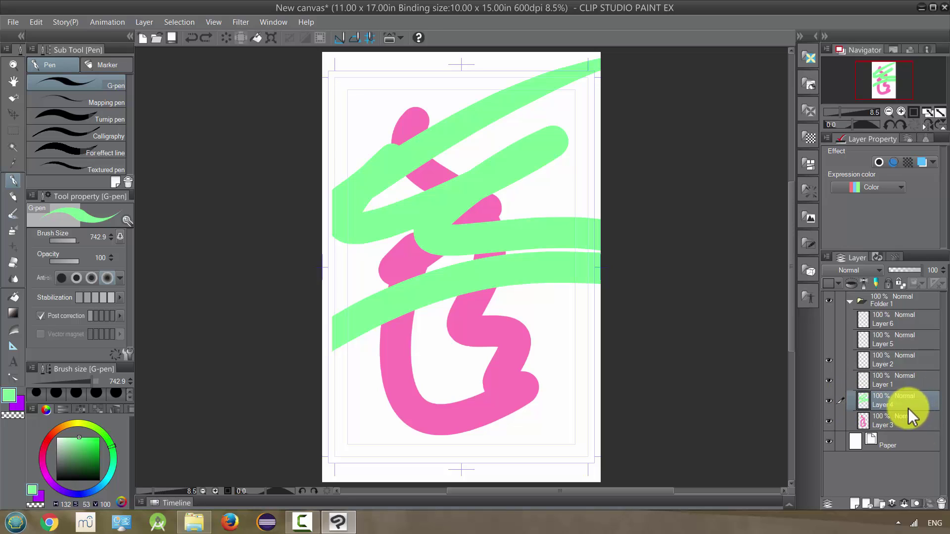
Step: Transfer Layer 4's green strokes to Layer 3, hiding and reshowing Layer 3 to check
left_click(892, 506)
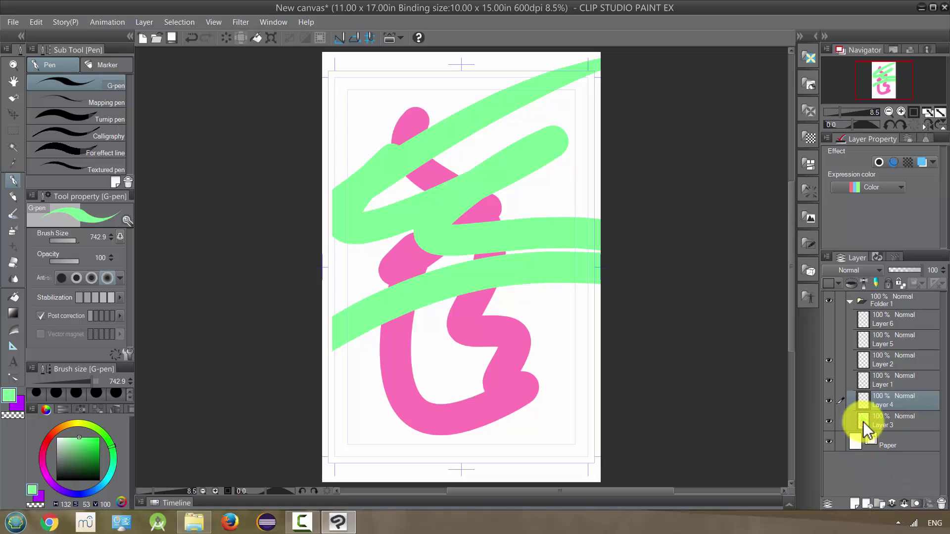
left_click(828, 422)
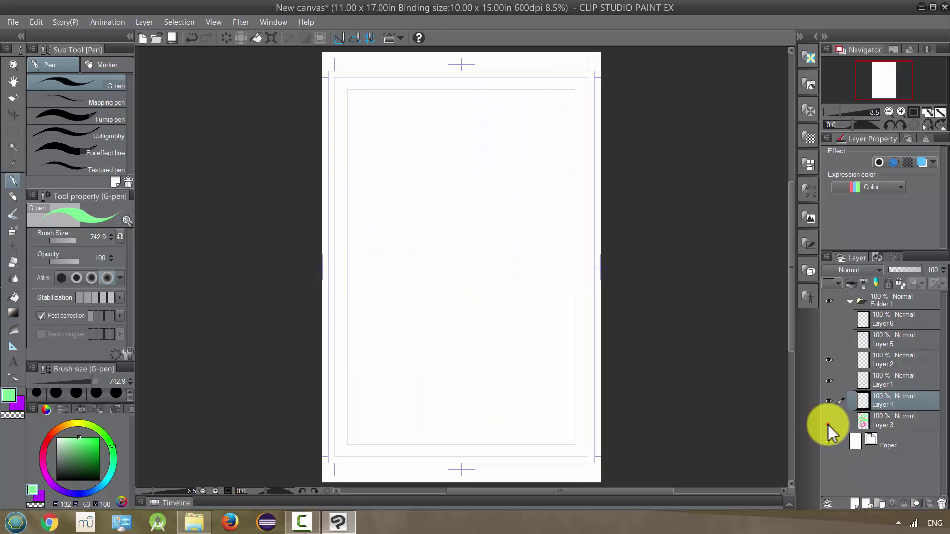
left_click(829, 422)
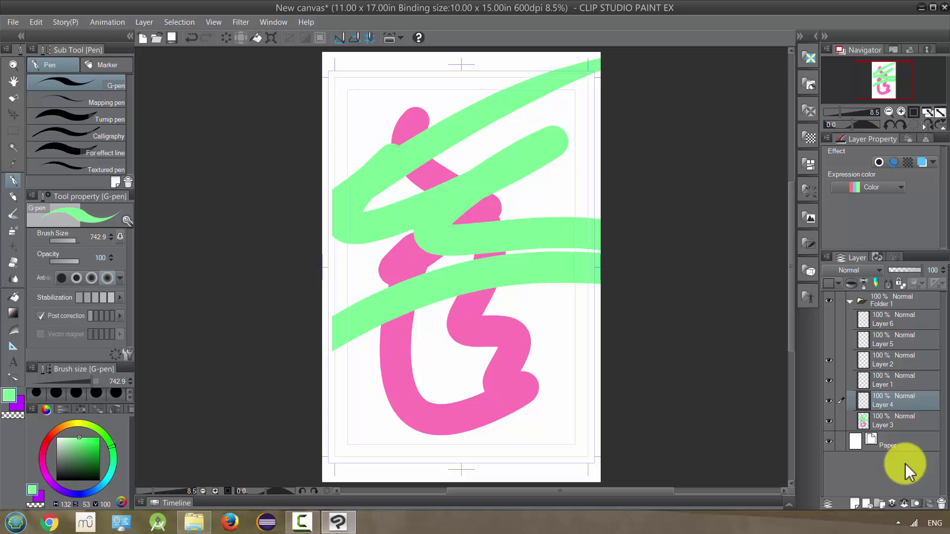
Step: Undo the transfer and merge Layer 4 into Layer 3 via Merge with layer below
key("ctrl+z")
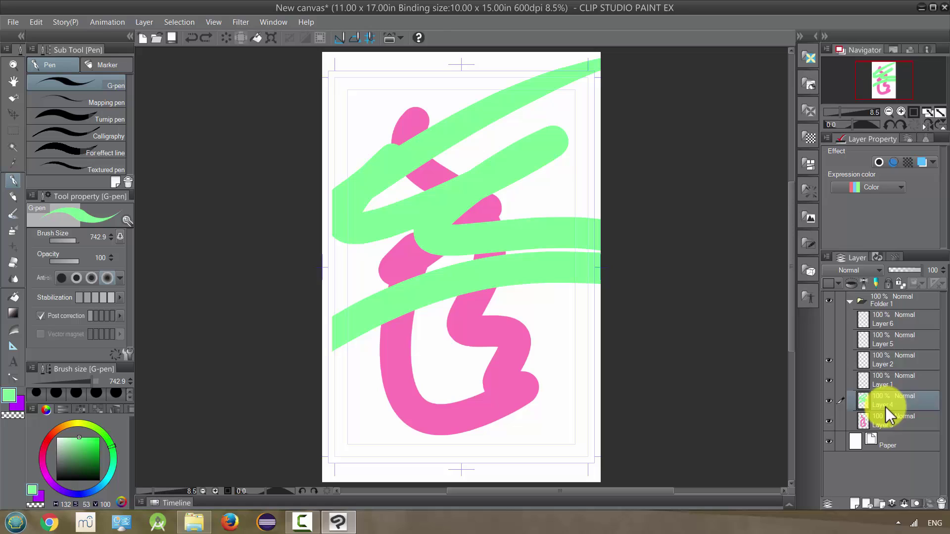
left_click(901, 506)
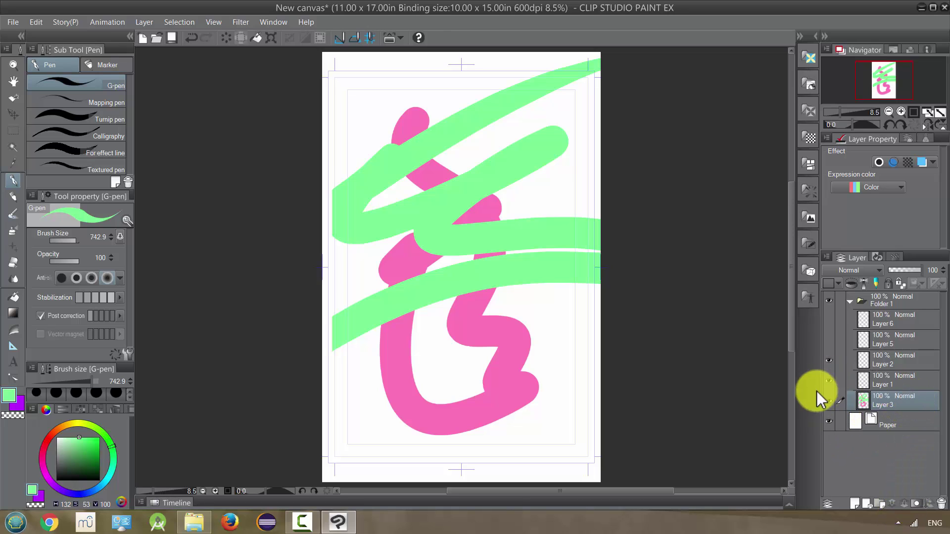